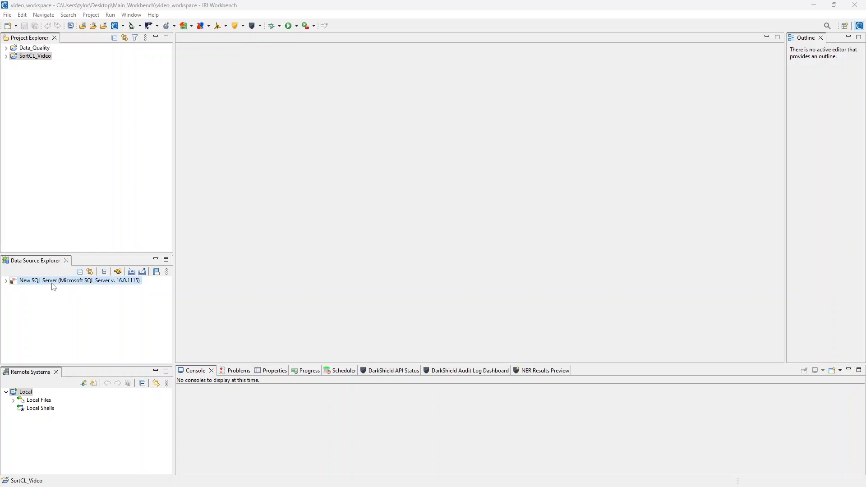
{"action": "left_click", "coordinate": [100, 175]}
{"action": "right_click", "coordinate": [53, 122]}
{"action": "left_click", "coordinate": [75, 96]}
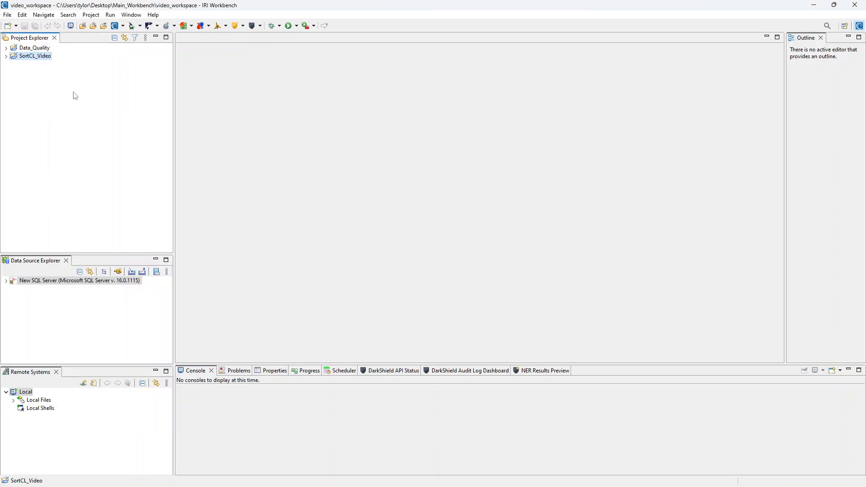
Step: Create a new IRI project named Tester in the default location
{"action": "left_click", "coordinate": [8, 15]}
{"action": "mouse_move", "coordinate": [20, 26]}
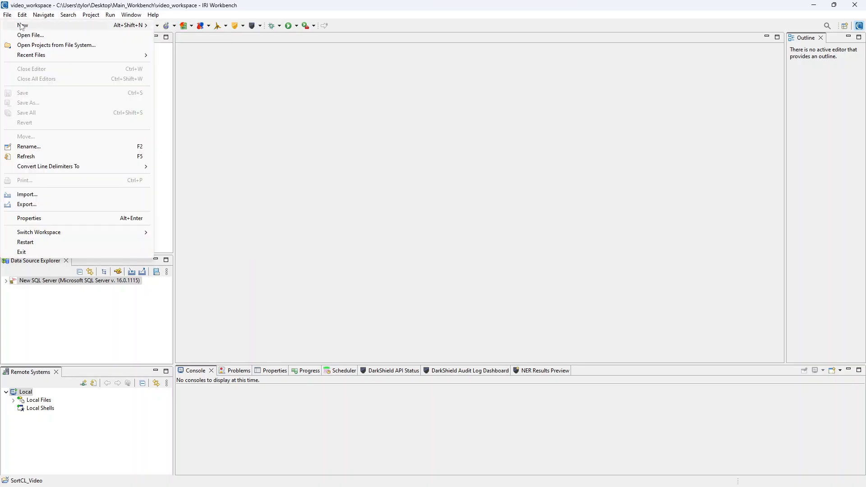
{"action": "left_click", "coordinate": [181, 26]}
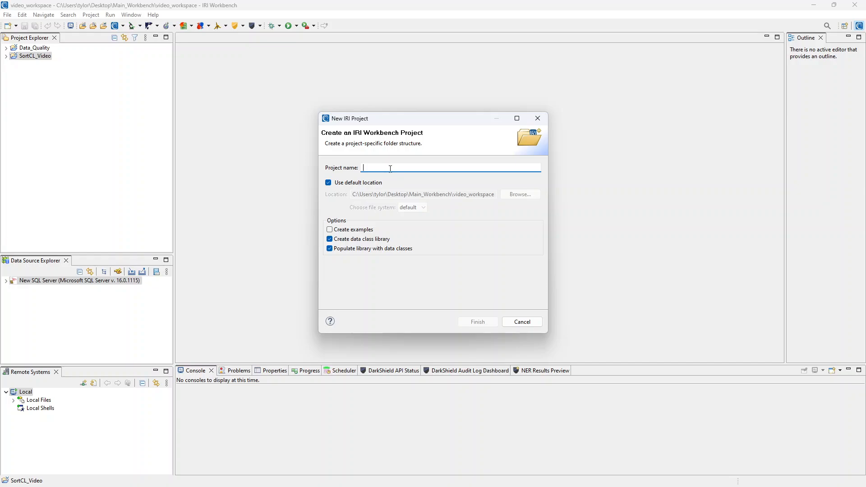
{"action": "type", "text": "Tester"}
{"action": "left_click", "coordinate": [482, 322]}
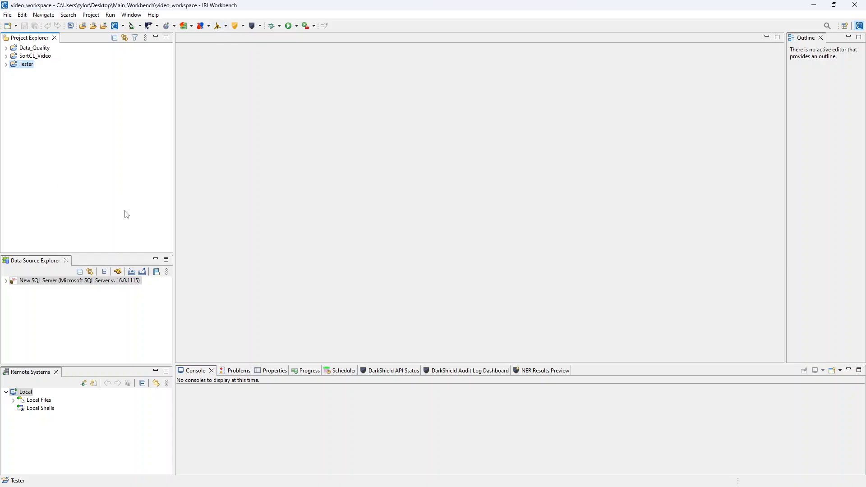
Step: Expand the SQL Server connection's IRI_Testing database down to the tables of the Greenlight schema
{"action": "left_click", "coordinate": [37, 283]}
{"action": "double_click", "coordinate": [36, 283]}
{"action": "double_click", "coordinate": [23, 290]}
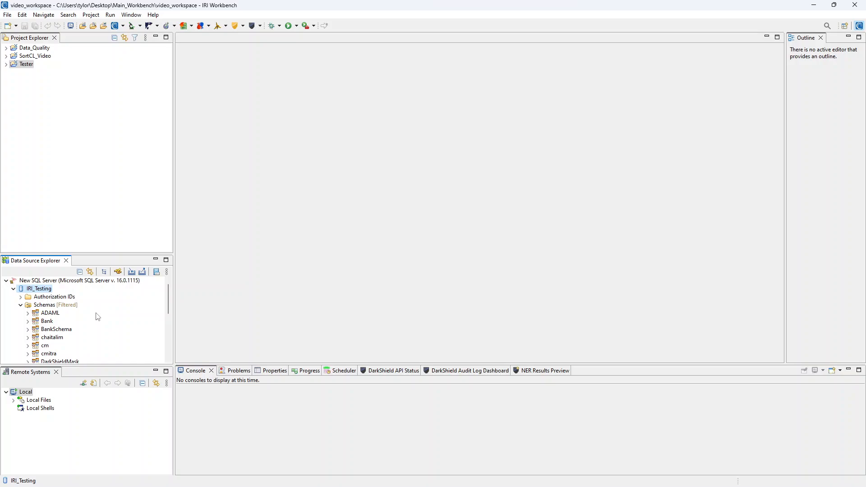
{"action": "scroll", "coordinate": [98, 316], "scroll_direction": "down", "scroll_amount": 5}
{"action": "scroll", "coordinate": [79, 323], "scroll_direction": "down", "scroll_amount": 1}
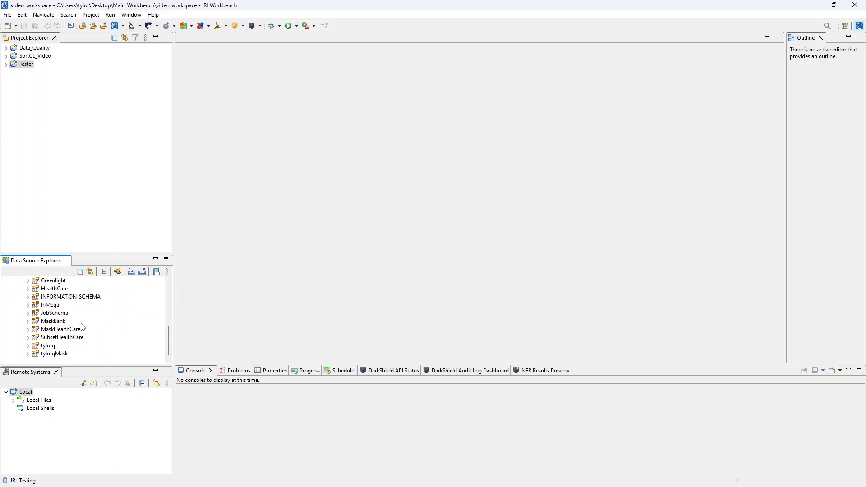
{"action": "double_click", "coordinate": [53, 281]}
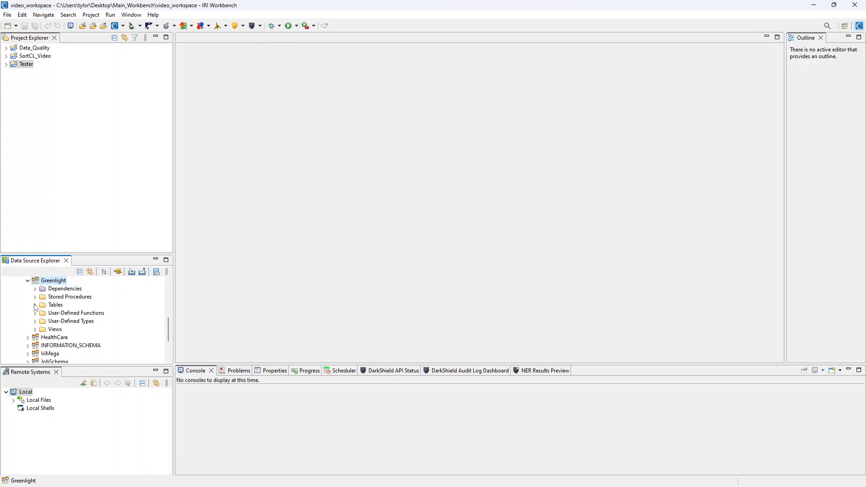
{"action": "double_click", "coordinate": [56, 305]}
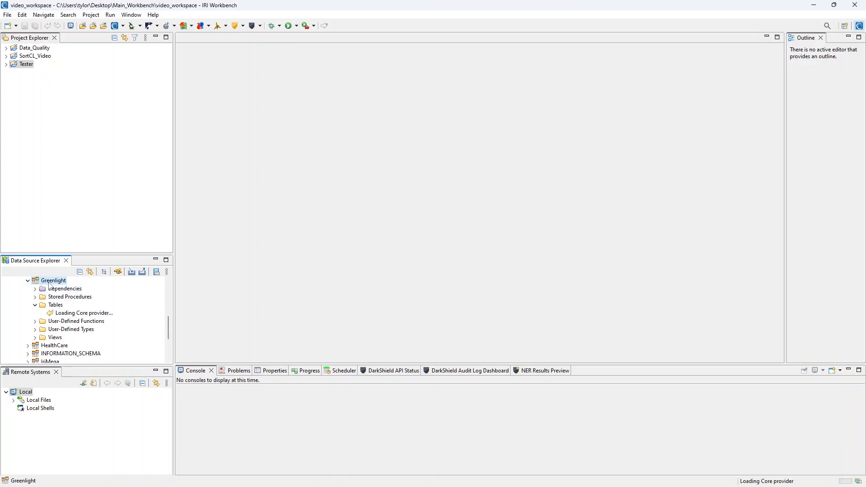
Step: Sample the contents of Table1 in the Greenlight schema and widen the result grid to view its columns
{"action": "right_click", "coordinate": [60, 314]}
{"action": "mouse_move", "coordinate": [95, 321]}
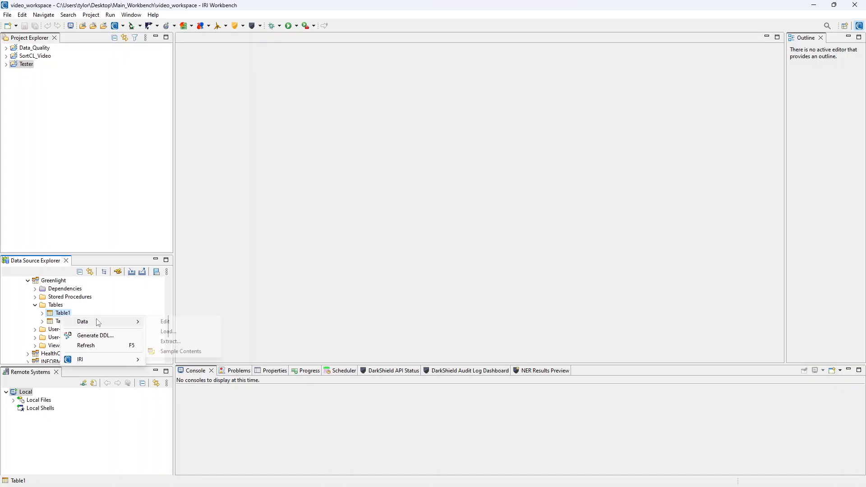
{"action": "left_click", "coordinate": [166, 351]}
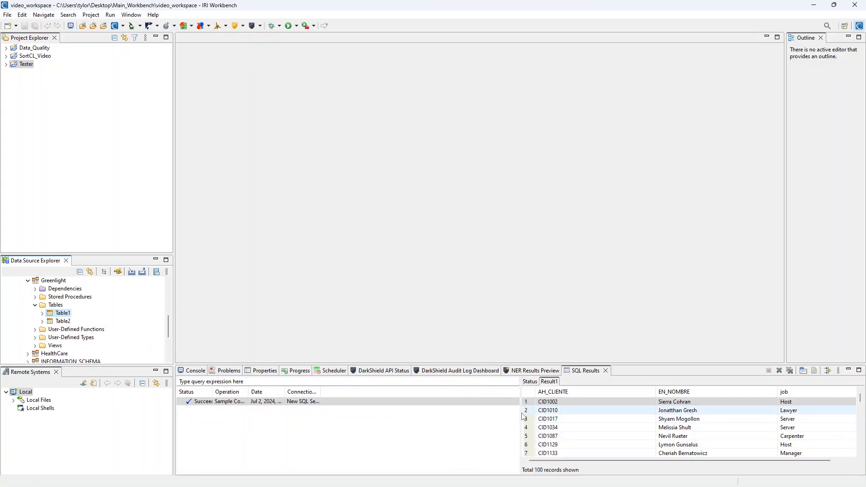
{"action": "left_click_drag", "start_coordinate": [518, 413], "coordinate": [266, 413]}
{"action": "left_click", "coordinate": [449, 402]}
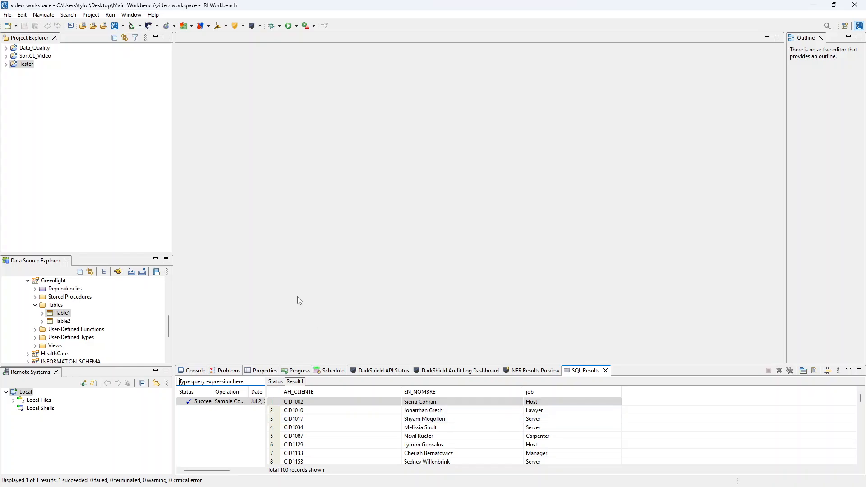
Step: Start a Pseudo Set file job in the Tester project, keeping the subfolder name newPseudoSet and the default script options
{"action": "left_click", "coordinate": [26, 64]}
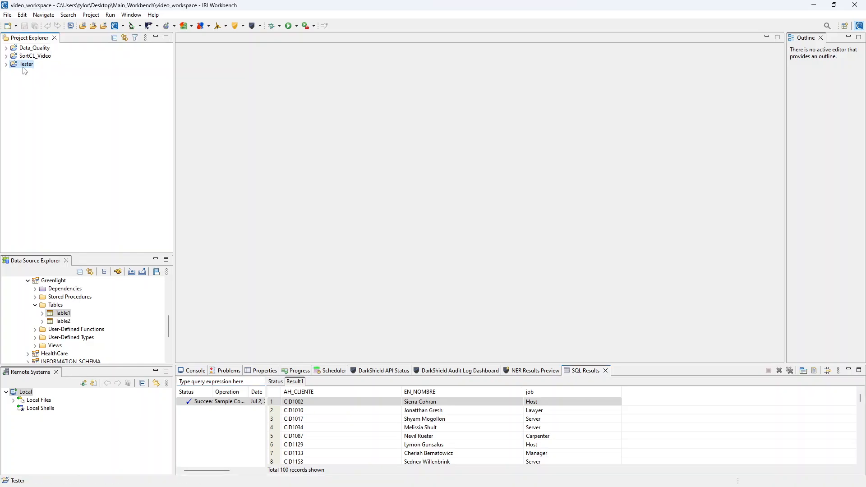
{"action": "left_click", "coordinate": [225, 25]}
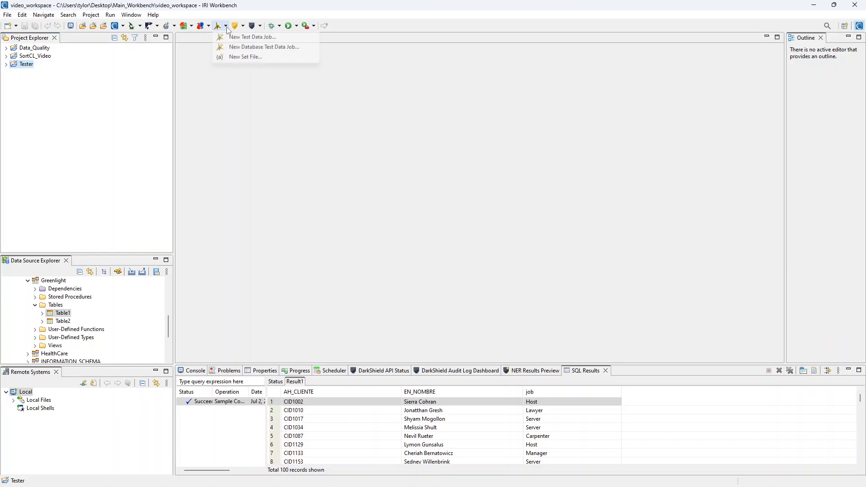
{"action": "left_click", "coordinate": [248, 57]}
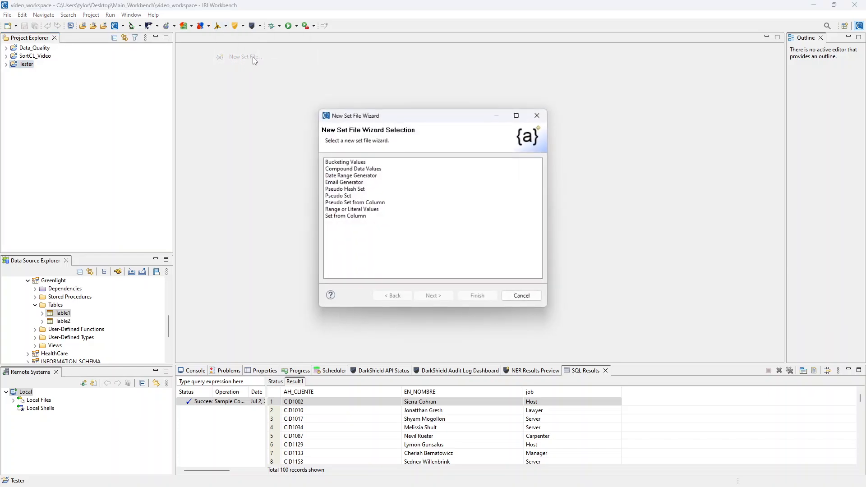
{"action": "left_click", "coordinate": [346, 197]}
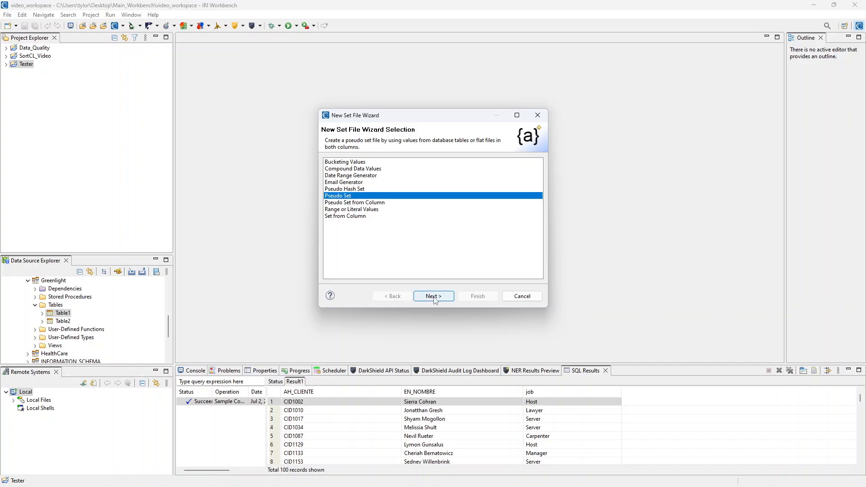
{"action": "left_click", "coordinate": [444, 296]}
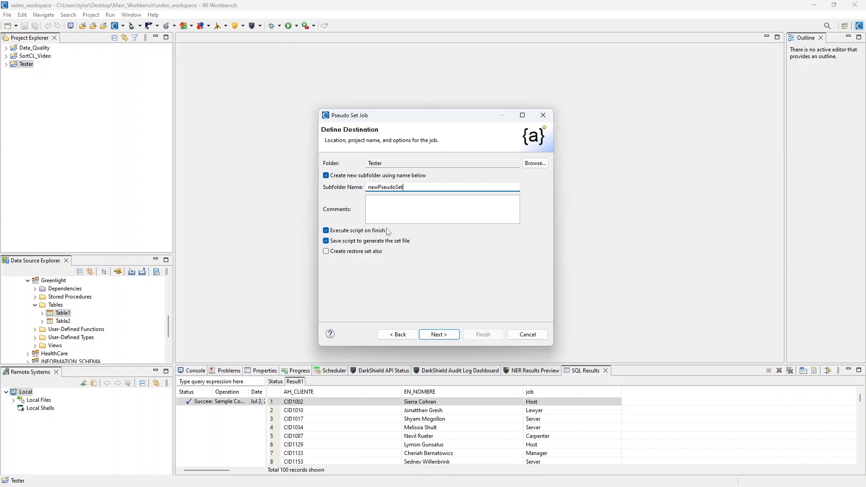
{"action": "left_click", "coordinate": [444, 333]}
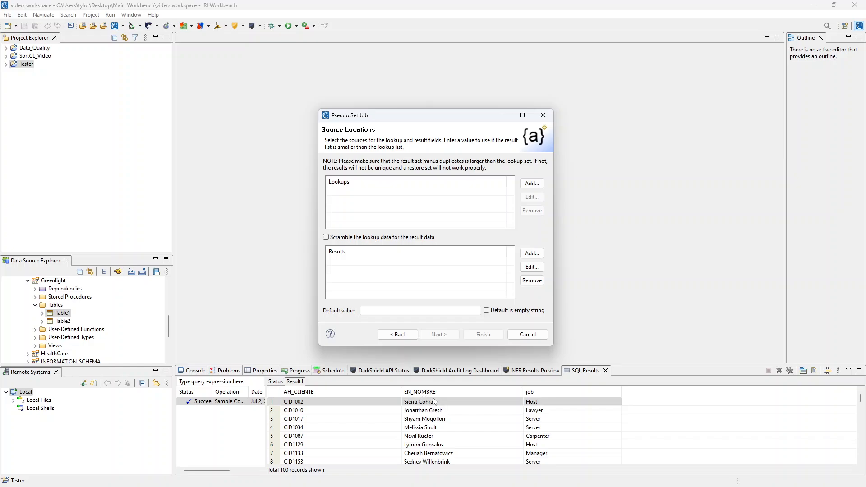
Step: Add a lookup source of type ODBC using the IRI_Testing DSN and the table Greenlight.Table1
{"action": "left_click", "coordinate": [533, 183]}
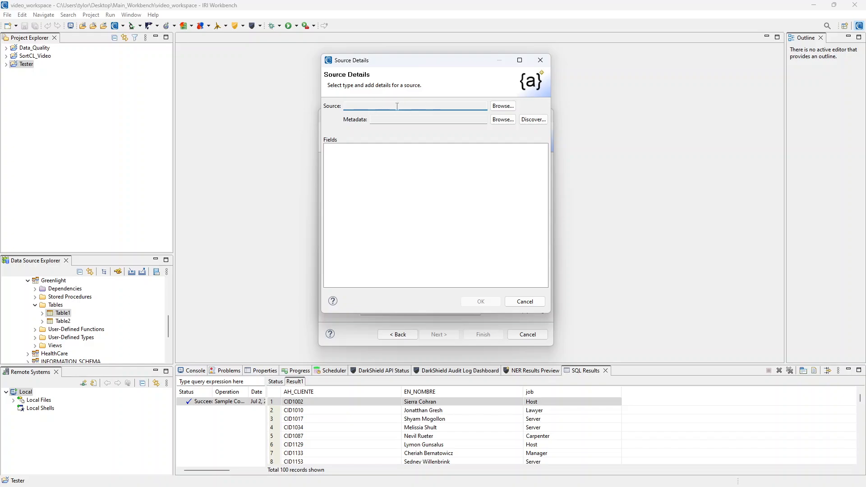
{"action": "left_click", "coordinate": [502, 105]}
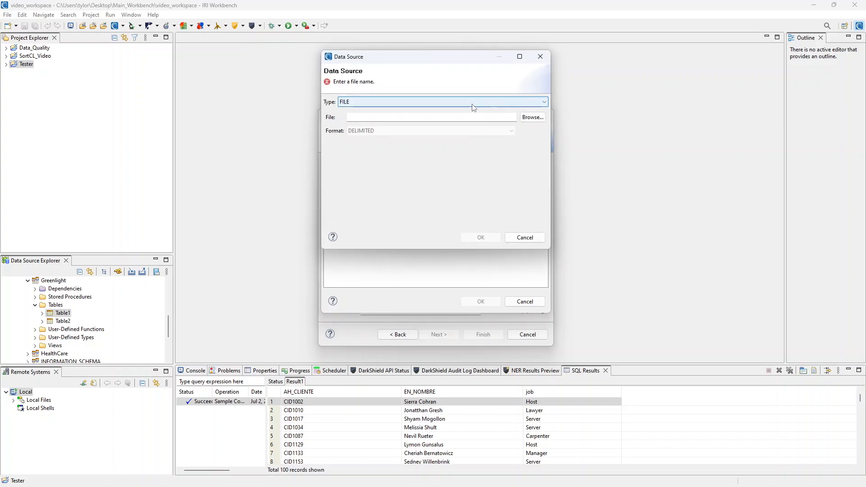
{"action": "left_click", "coordinate": [403, 101]}
{"action": "left_click", "coordinate": [397, 116]}
{"action": "left_click", "coordinate": [433, 117]}
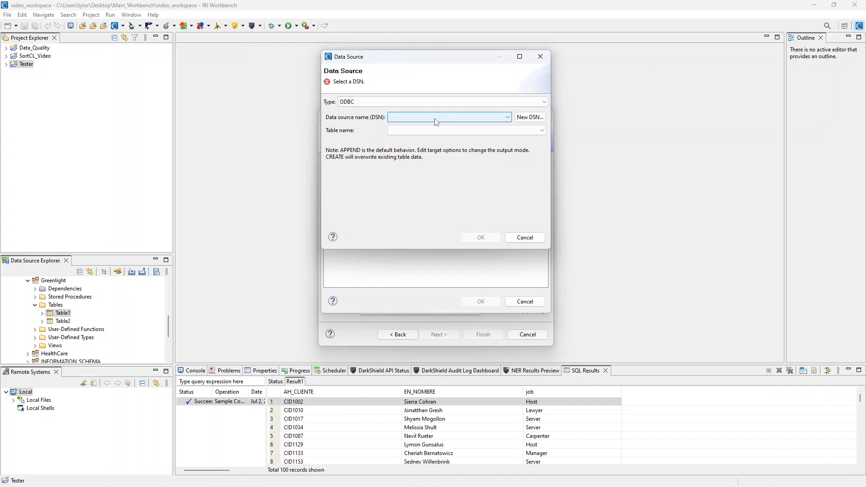
{"action": "left_click", "coordinate": [436, 127]}
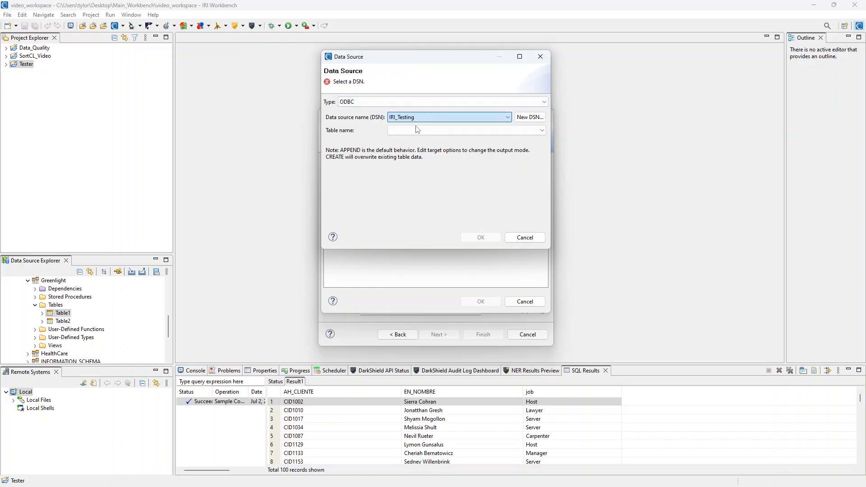
{"action": "left_click", "coordinate": [456, 132]}
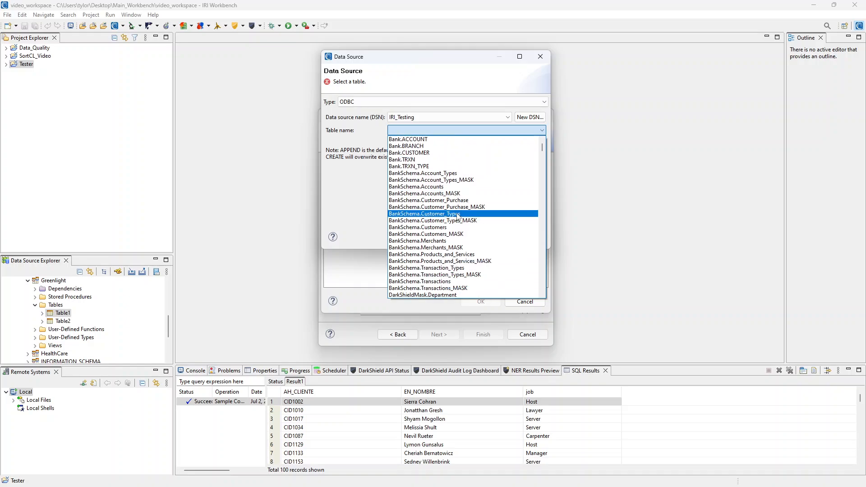
{"action": "scroll", "coordinate": [451, 203], "scroll_direction": "down", "scroll_amount": 9}
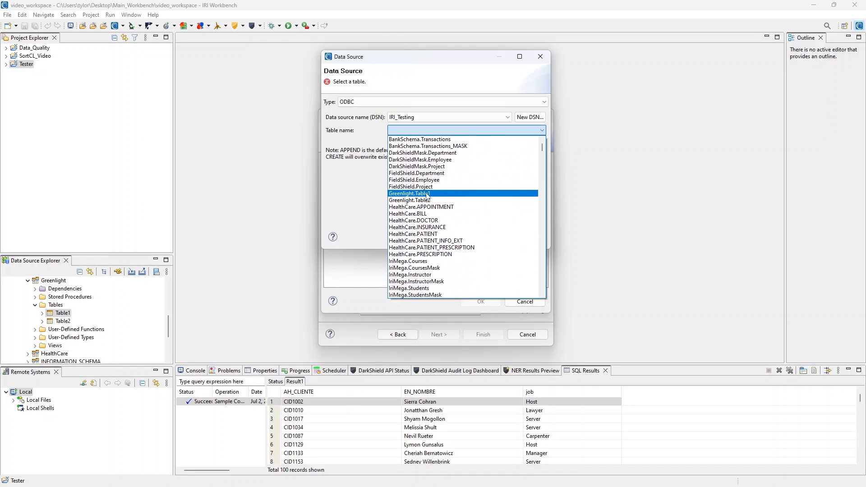
{"action": "left_click", "coordinate": [437, 194]}
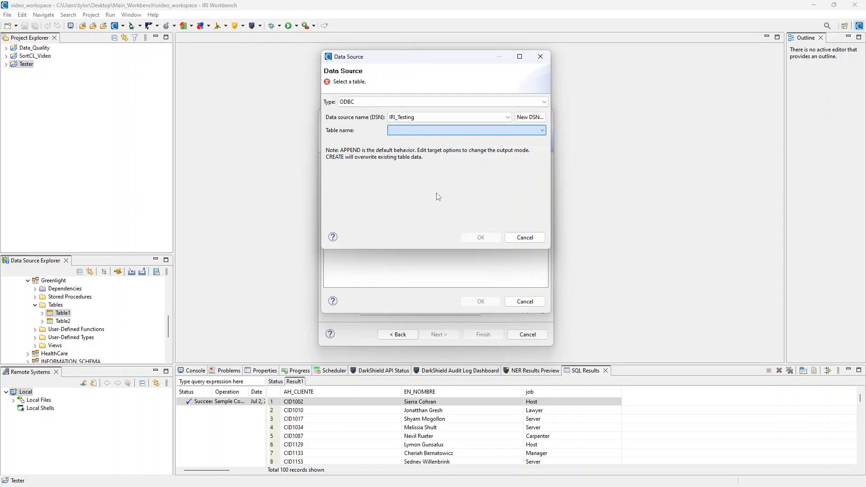
{"action": "left_click", "coordinate": [481, 239]}
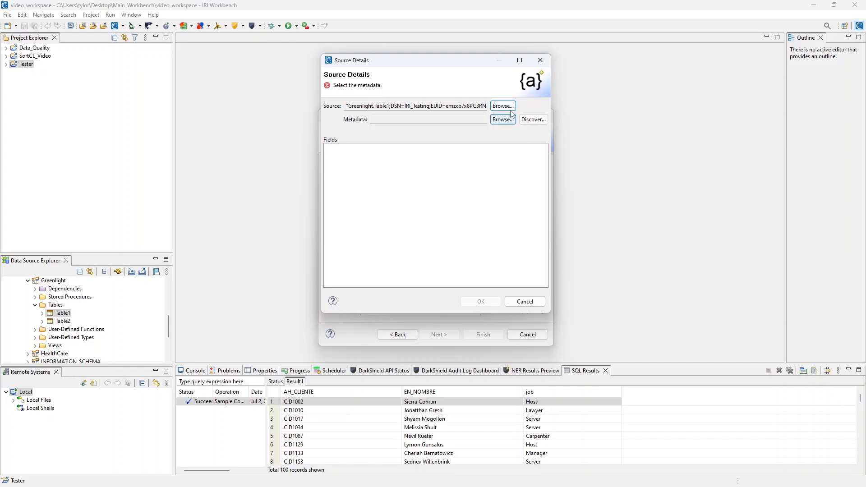
Step: Discover the lookup source's metadata as IRI_TESTING_Greenlight_Table1 with an empty-string frame, and select EN_NOMBRE as its field
{"action": "left_click", "coordinate": [534, 120]}
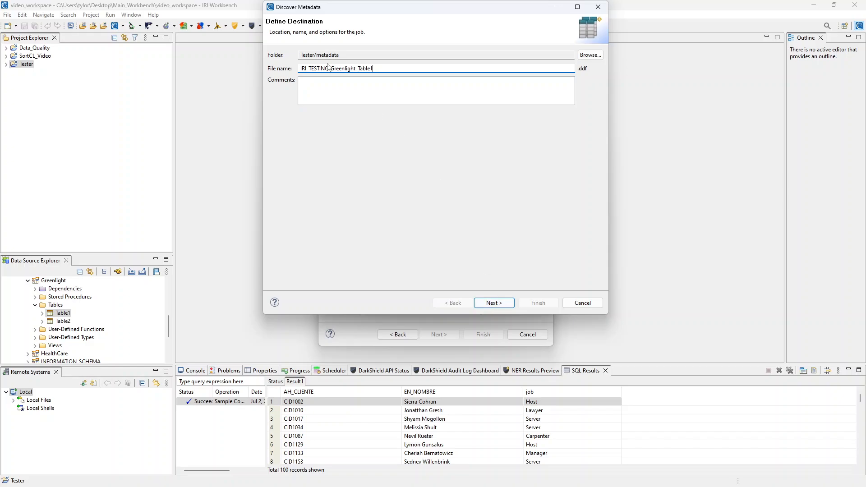
{"action": "left_click", "coordinate": [503, 305]}
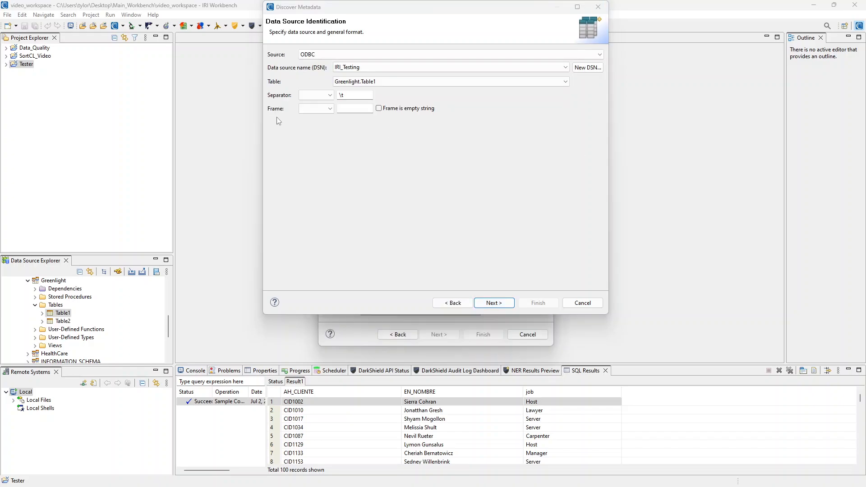
{"action": "left_click", "coordinate": [534, 137]}
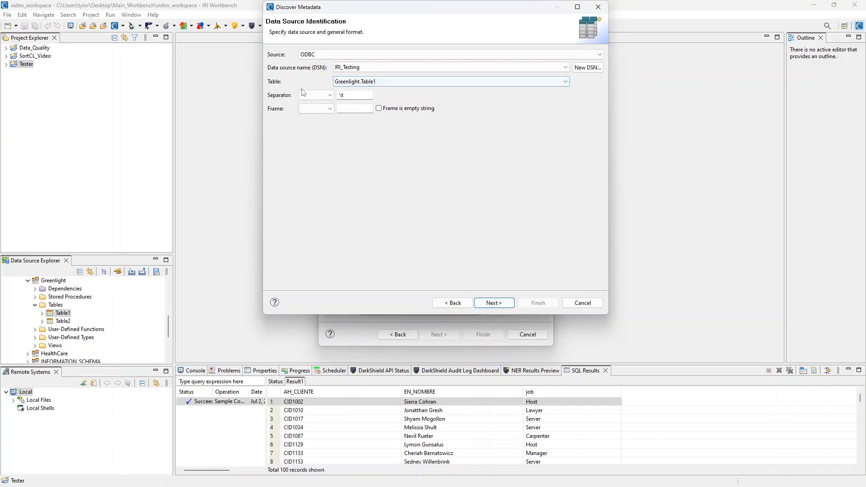
{"action": "left_click", "coordinate": [379, 109]}
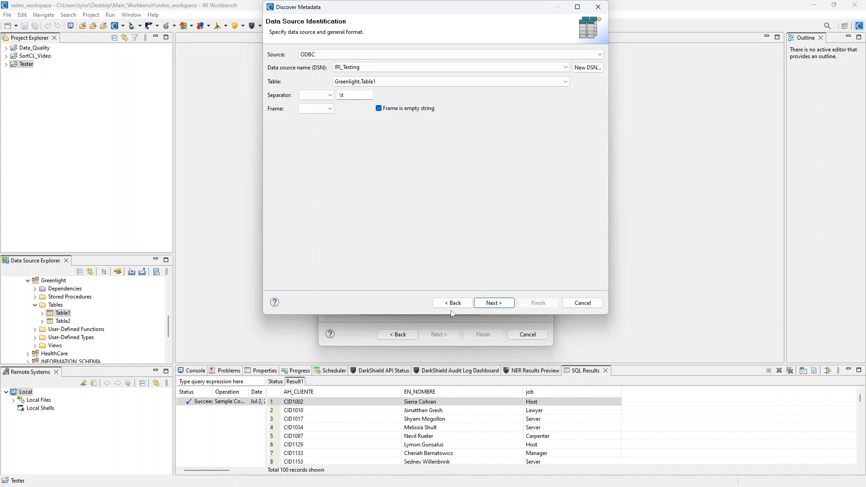
{"action": "left_click", "coordinate": [494, 303]}
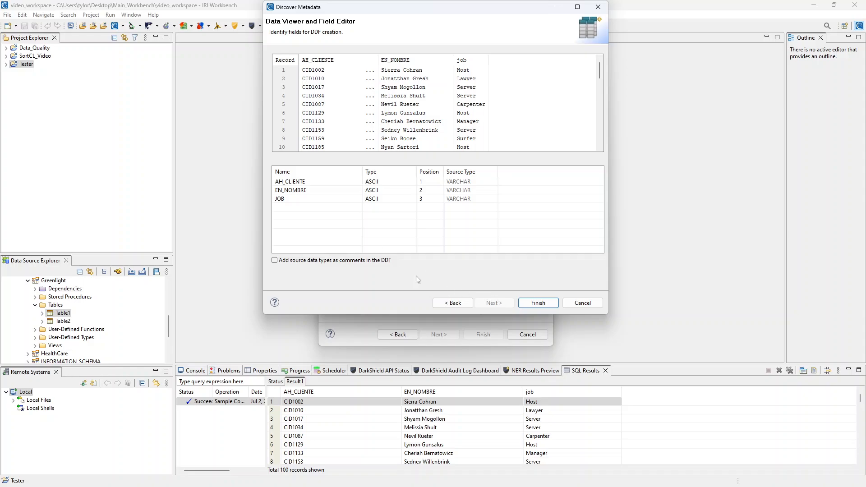
{"action": "left_click", "coordinate": [546, 303]}
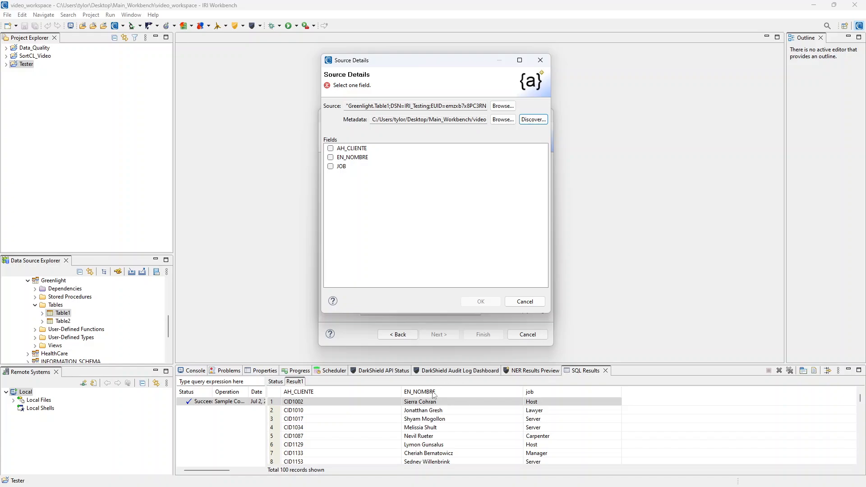
{"action": "left_click", "coordinate": [331, 158]}
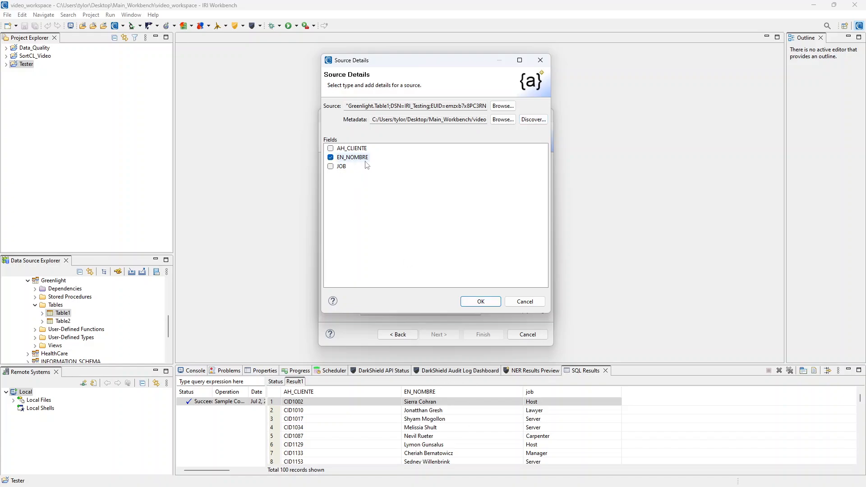
{"action": "left_click", "coordinate": [496, 304]}
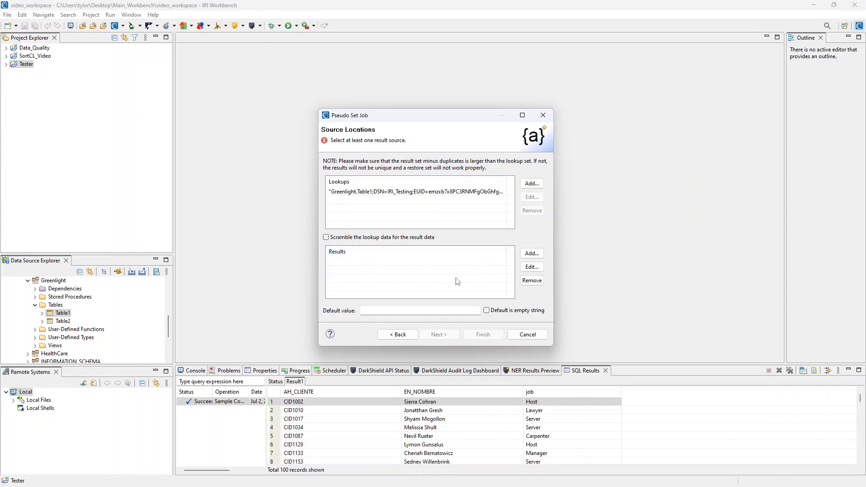
Step: Add a result source of type FILE using names_first_last.set from the sets/names folder, with the format CSV
{"action": "left_click", "coordinate": [533, 254]}
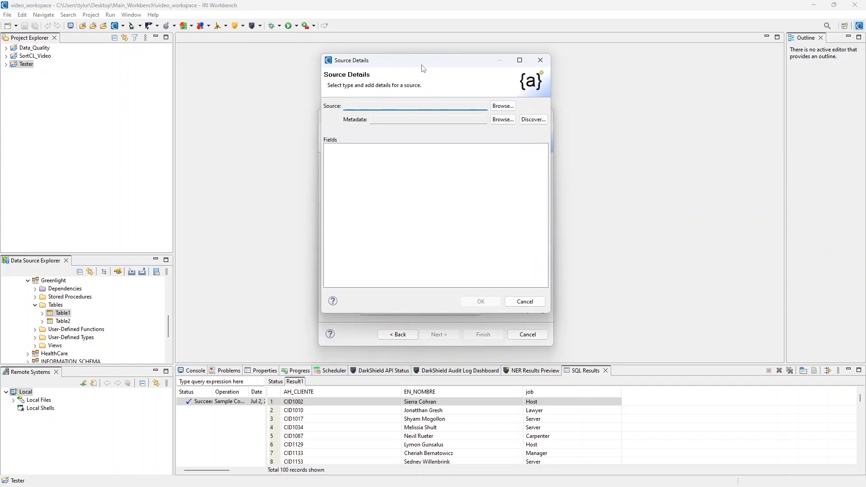
{"action": "left_click_drag", "start_coordinate": [423, 68], "coordinate": [456, 74]}
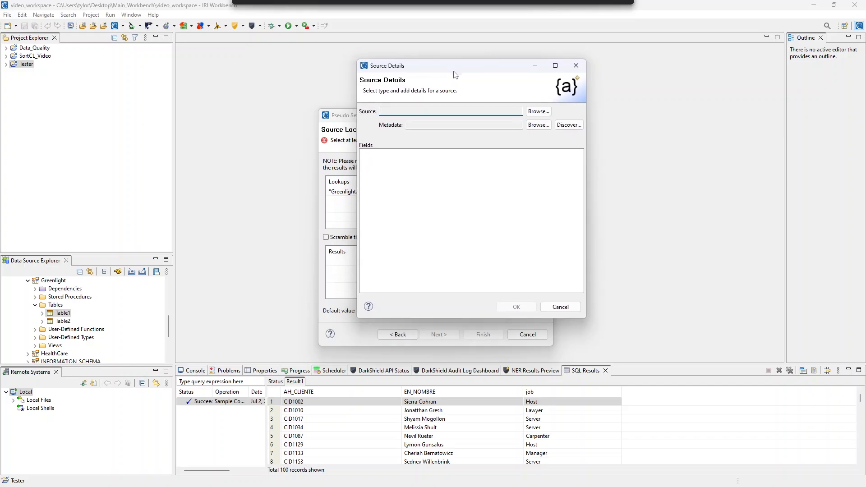
{"action": "left_click", "coordinate": [540, 112]}
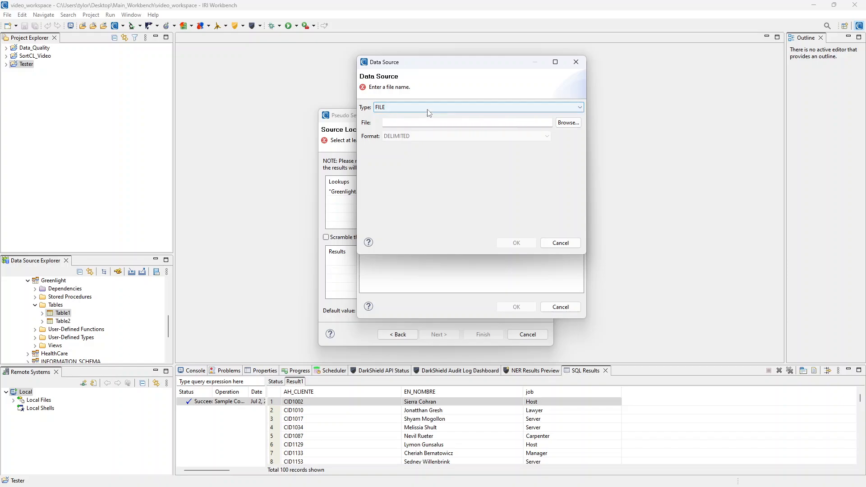
{"action": "left_click", "coordinate": [569, 124]}
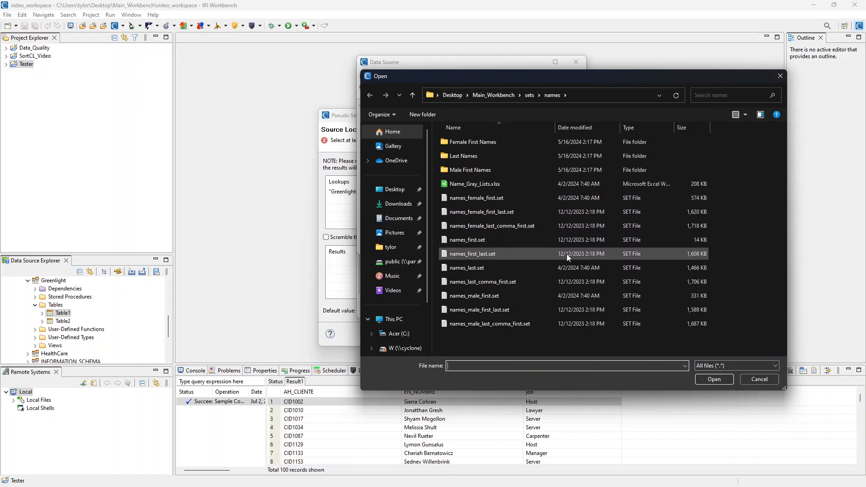
{"action": "left_click", "coordinate": [501, 253]}
{"action": "left_click", "coordinate": [719, 378]}
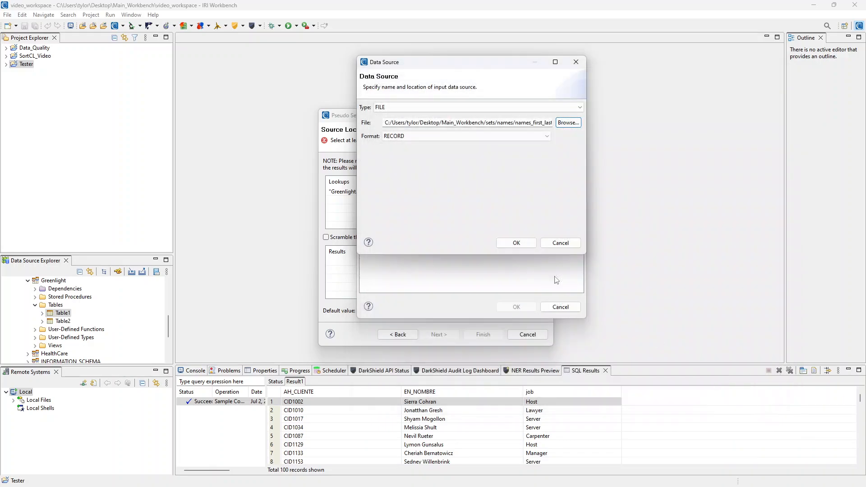
{"action": "left_click", "coordinate": [473, 139]}
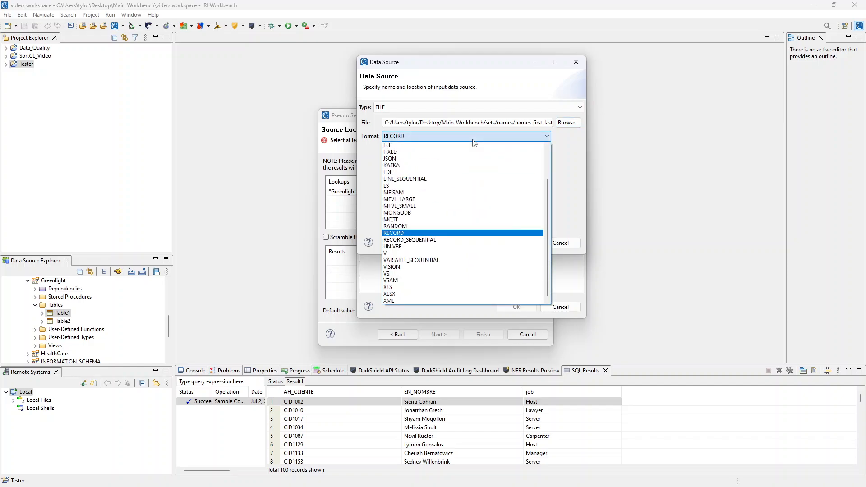
{"action": "scroll", "coordinate": [477, 142], "scroll_direction": "up", "scroll_amount": 2}
{"action": "left_click", "coordinate": [427, 174]}
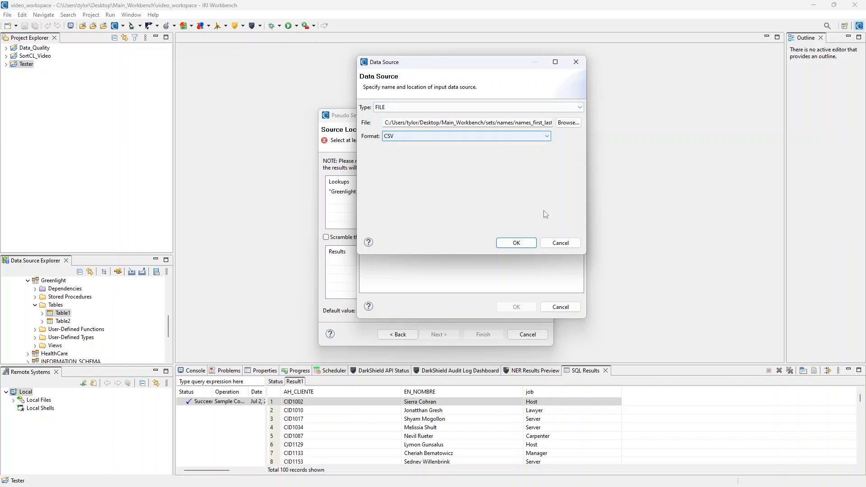
{"action": "left_click", "coordinate": [517, 244]}
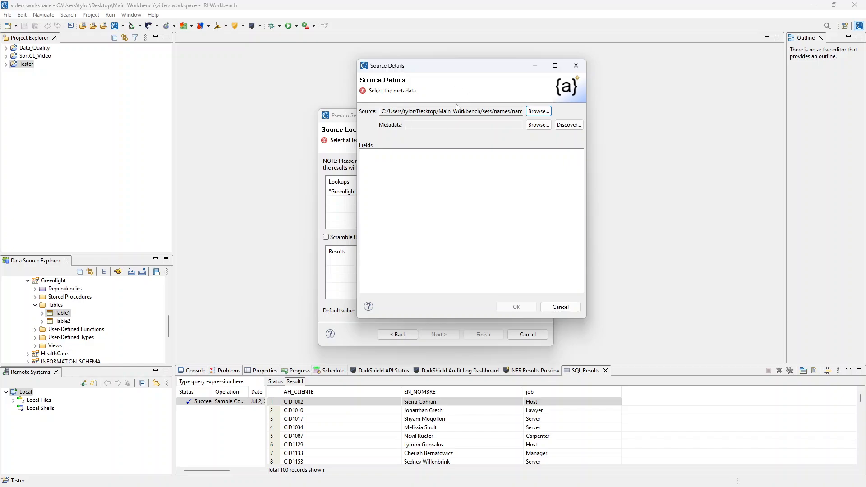
Step: Discover the result source's metadata by scanning its fields as CSV with a comma separator and empty-string frame, and select its only field
{"action": "left_click", "coordinate": [569, 125]}
{"action": "left_click", "coordinate": [487, 301]}
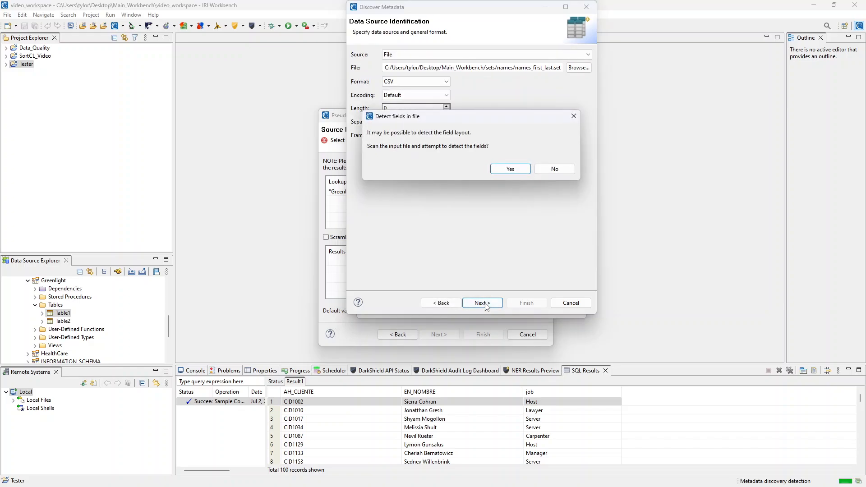
{"action": "left_click", "coordinate": [511, 169]}
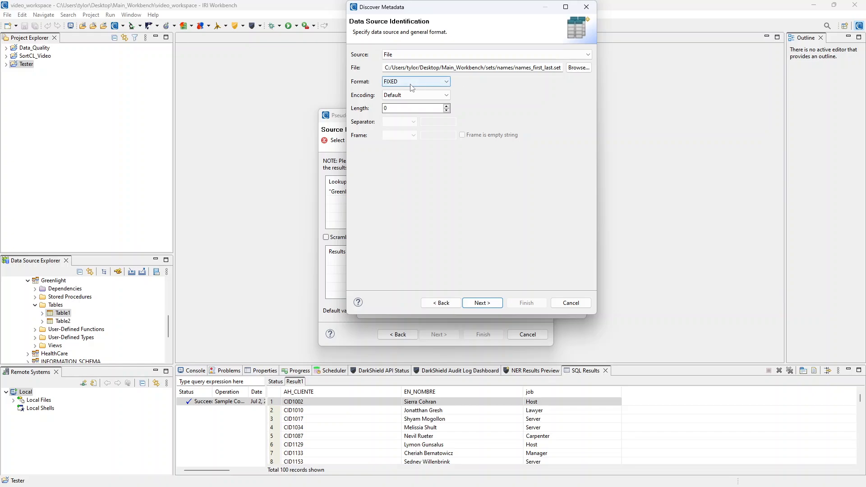
{"action": "left_click", "coordinate": [479, 303]}
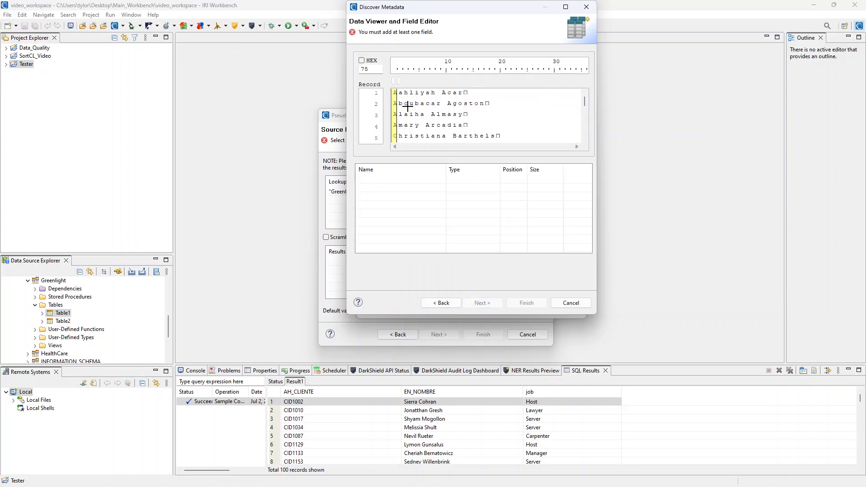
{"action": "left_click", "coordinate": [455, 300]}
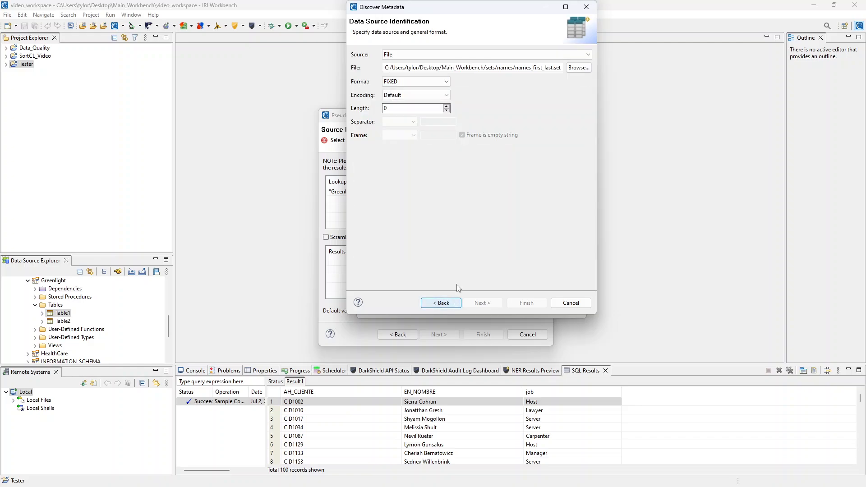
{"action": "left_click", "coordinate": [418, 83]}
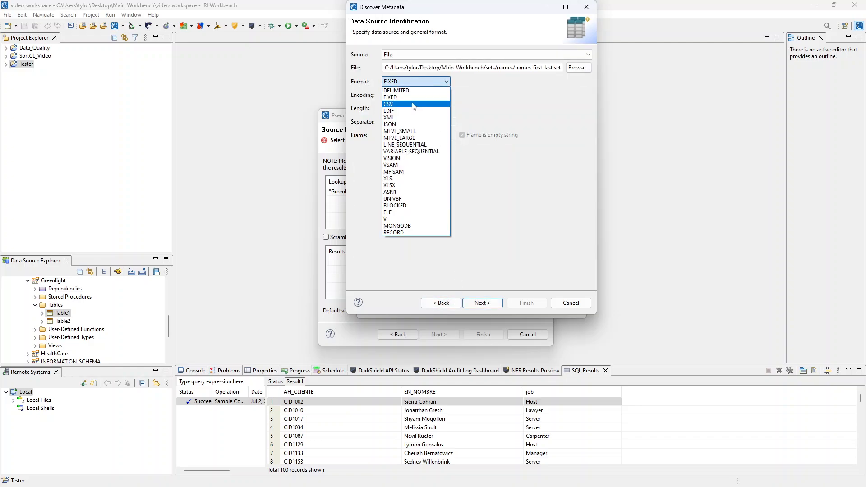
{"action": "left_click", "coordinate": [413, 104]}
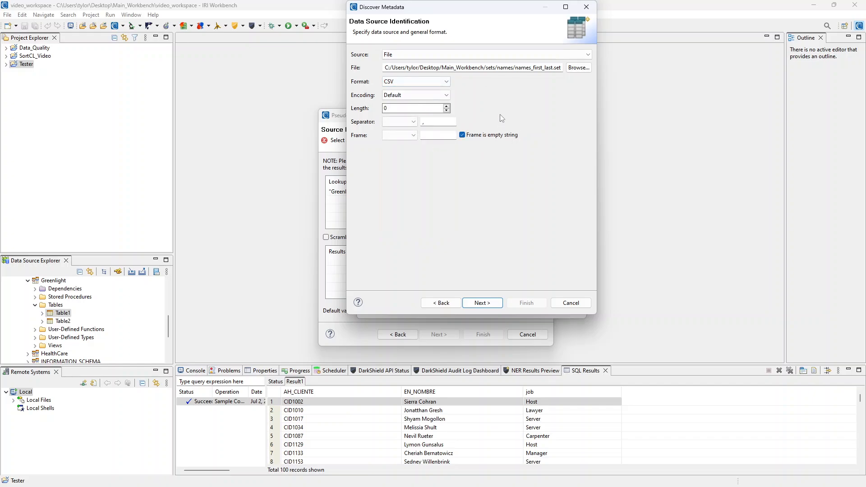
{"action": "left_click", "coordinate": [491, 307]}
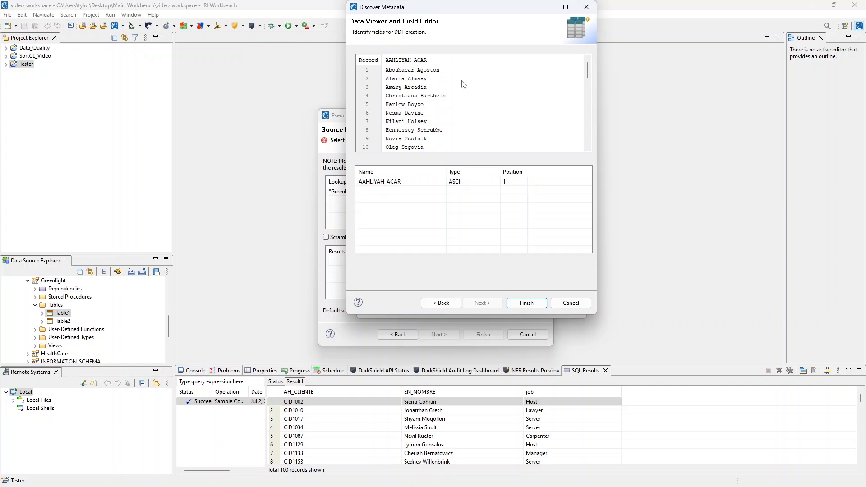
{"action": "left_click", "coordinate": [539, 304]}
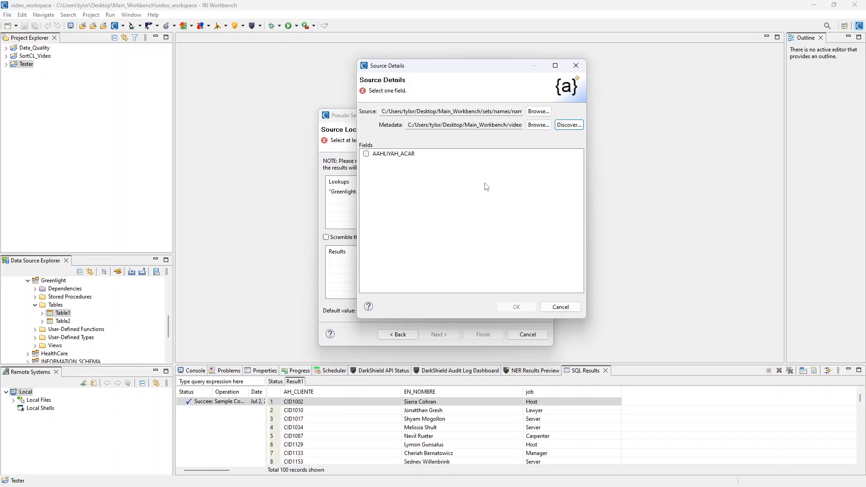
{"action": "left_click", "coordinate": [366, 154]}
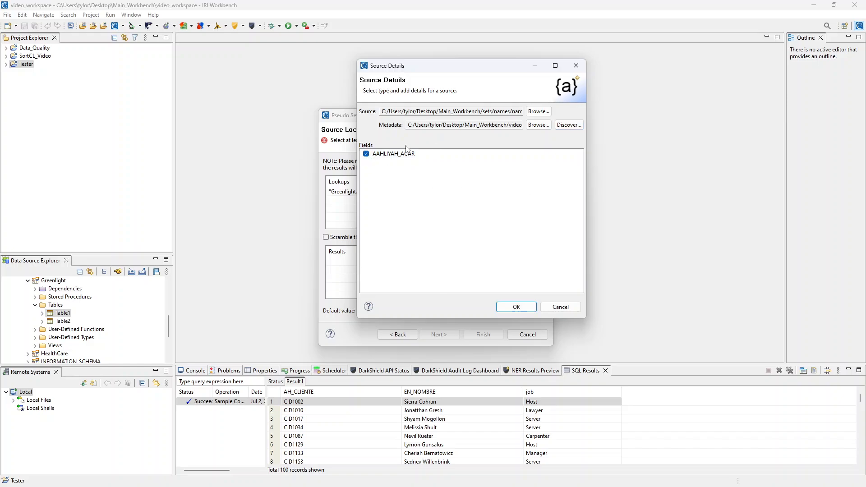
{"action": "left_click", "coordinate": [522, 308]}
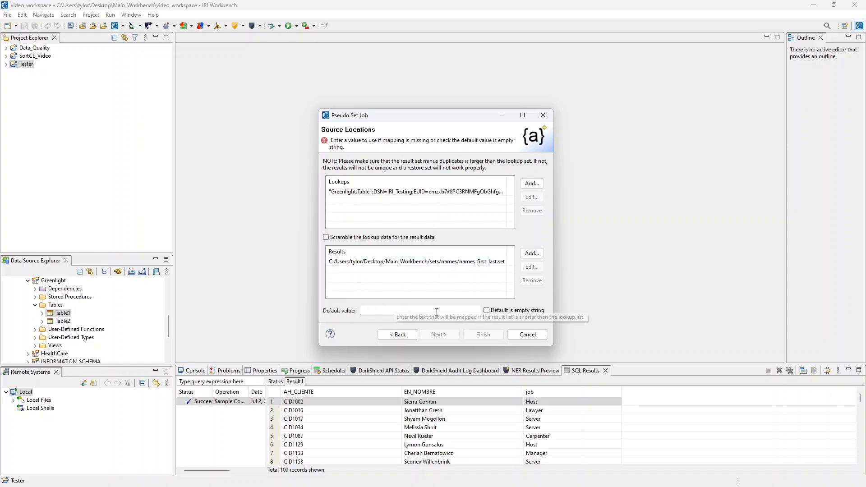
Step: Finish the pseudo set job with an empty string as the default value, and close its flow diagram without saving
{"action": "left_click", "coordinate": [486, 311]}
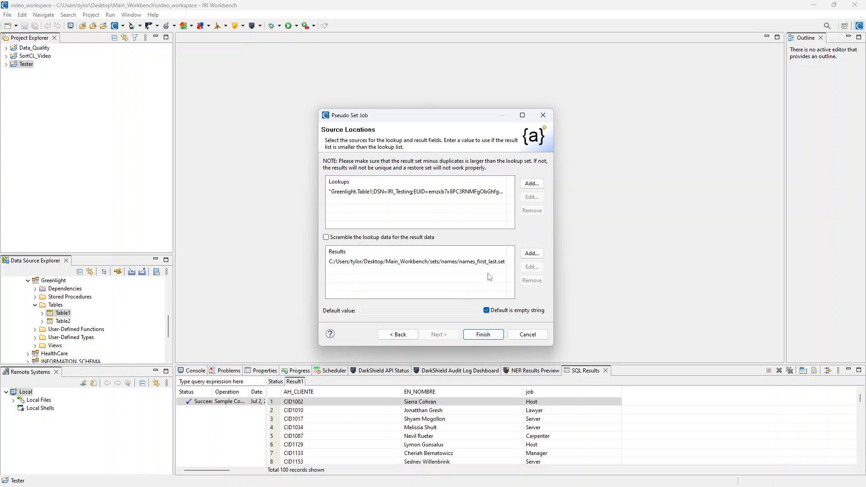
{"action": "left_click", "coordinate": [486, 336]}
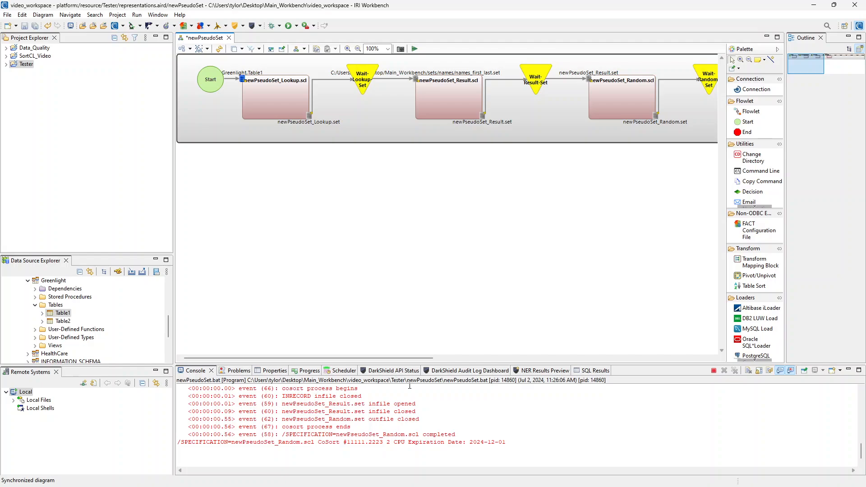
{"action": "left_click", "coordinate": [229, 37]}
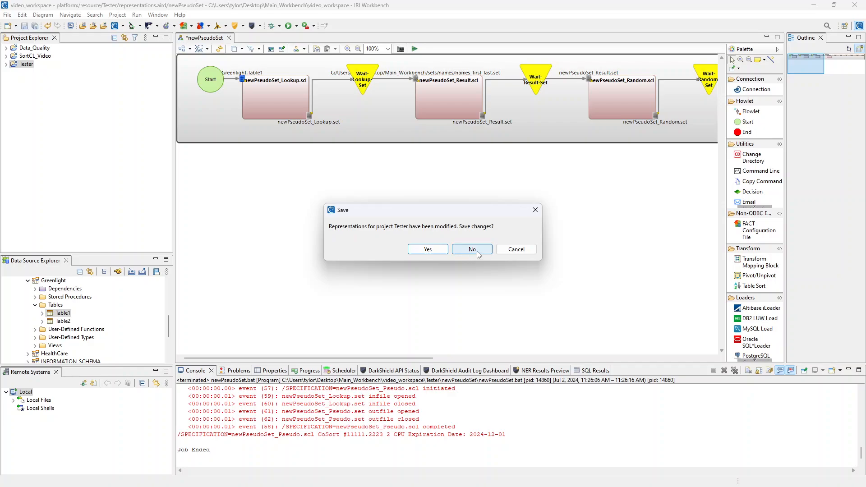
{"action": "left_click", "coordinate": [477, 253]}
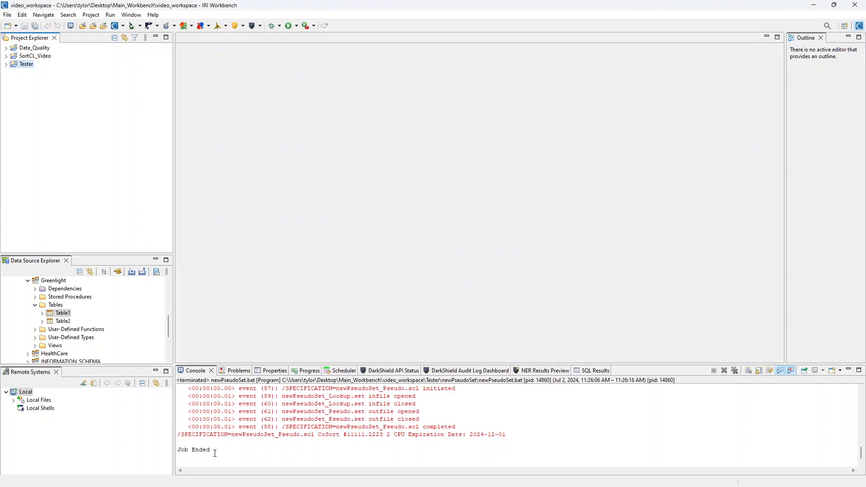
{"action": "left_click_drag", "start_coordinate": [216, 453], "coordinate": [180, 456]}
Step: Open newPseudoSet_Pseudo.set from the newPseudoSet folder of the Tester project
{"action": "left_click", "coordinate": [6, 64]}
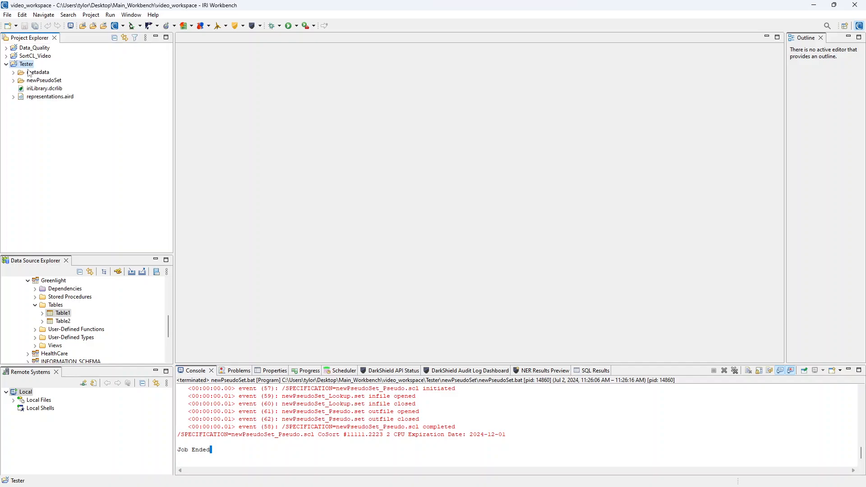
{"action": "left_click", "coordinate": [30, 81]}
{"action": "left_click", "coordinate": [14, 81]}
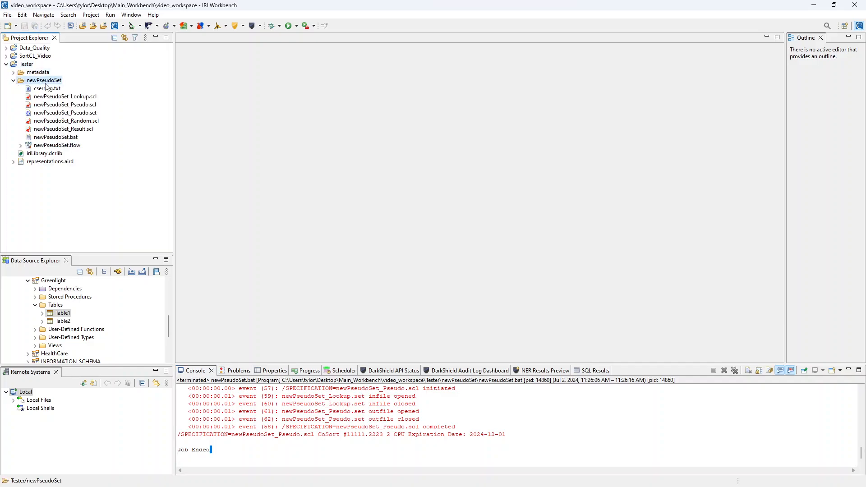
{"action": "left_click", "coordinate": [55, 113]}
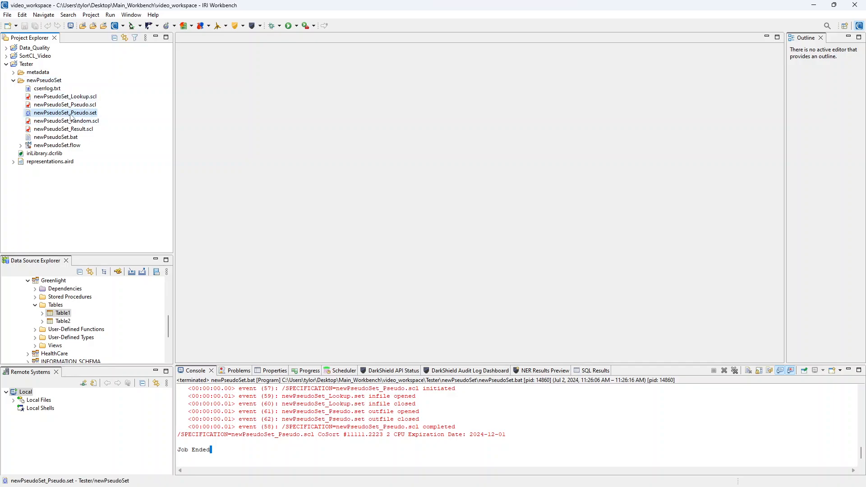
{"action": "double_click", "coordinate": [71, 113]}
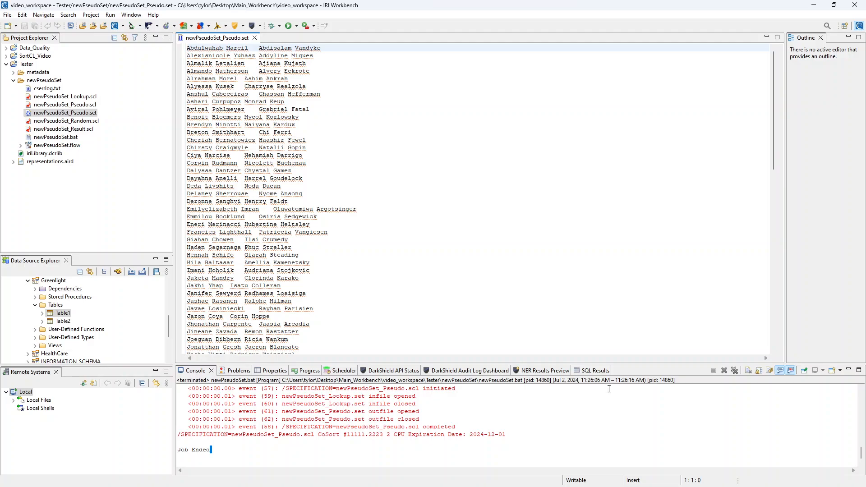
Step: Show the sampled Table1 results and find the first record's EN_NOMBRE value and its paired pseudonym in the set file
{"action": "left_click", "coordinate": [596, 373]}
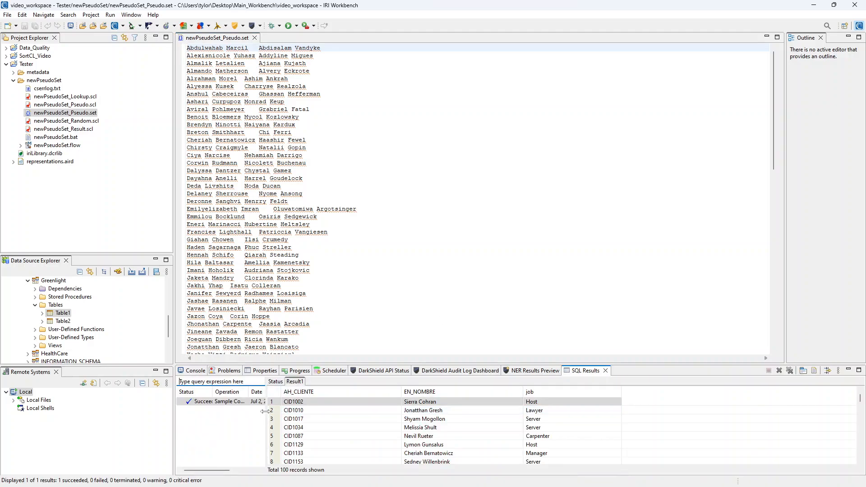
{"action": "left_click_drag", "start_coordinate": [265, 412], "coordinate": [212, 411]}
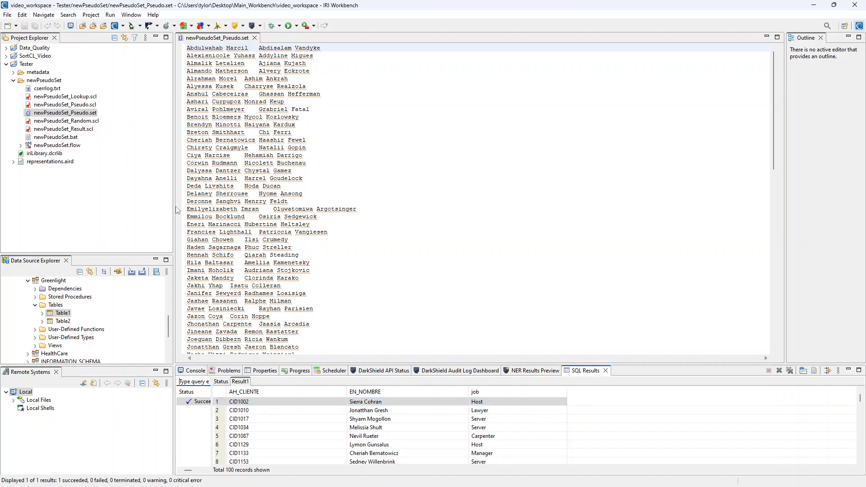
{"action": "scroll", "coordinate": [248, 269], "scroll_direction": "down", "scroll_amount": 12}
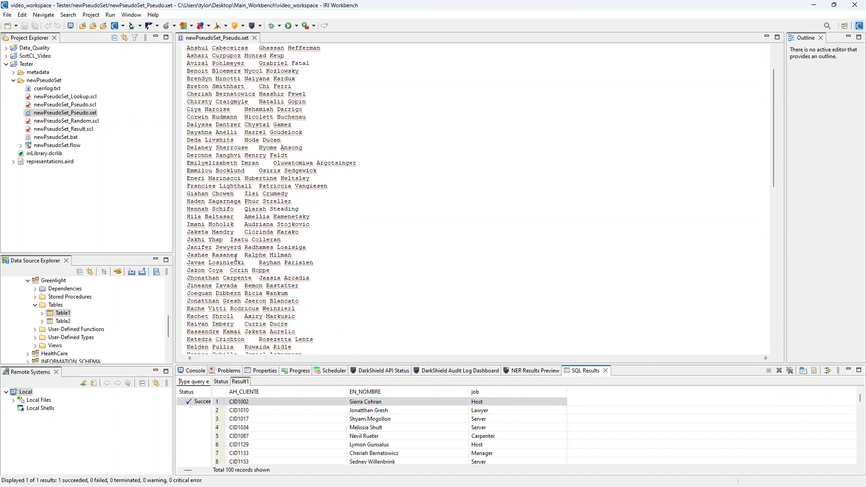
{"action": "scroll", "coordinate": [240, 249], "scroll_direction": "down", "scroll_amount": 1}
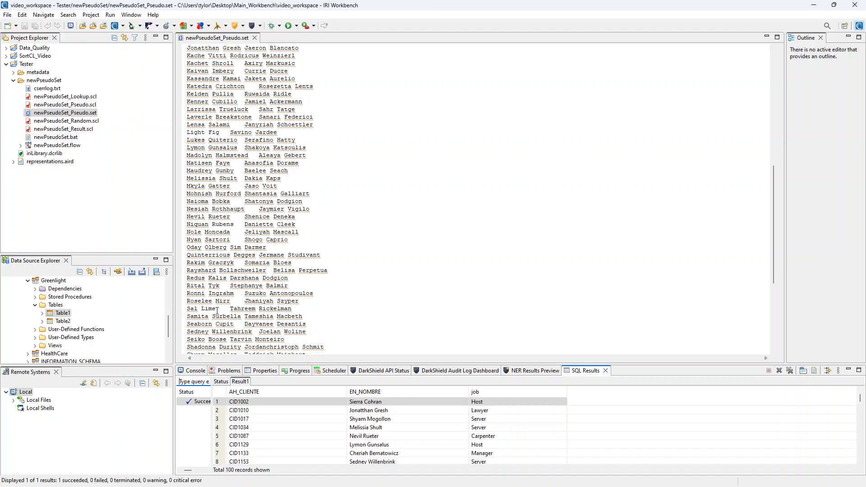
{"action": "scroll", "coordinate": [199, 334], "scroll_direction": "down", "scroll_amount": 1}
{"action": "scroll", "coordinate": [200, 332], "scroll_direction": "up", "scroll_amount": 1}
{"action": "scroll", "coordinate": [202, 341], "scroll_direction": "down", "scroll_amount": 2}
{"action": "triple_click", "coordinate": [202, 317]}
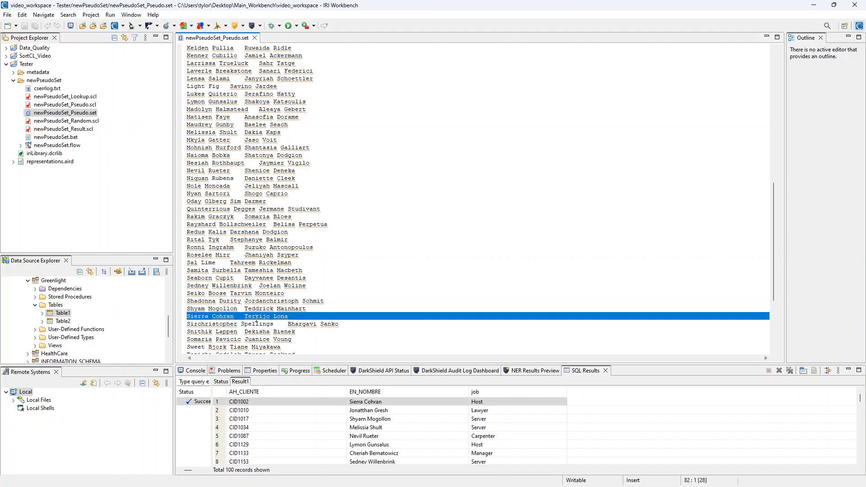
{"action": "left_click_drag", "start_coordinate": [245, 317], "coordinate": [294, 317]}
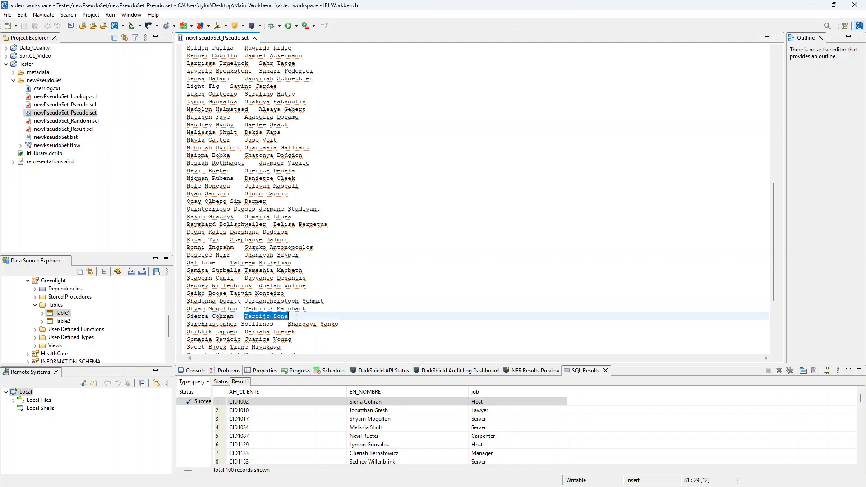
{"action": "left_click", "coordinate": [296, 317]}
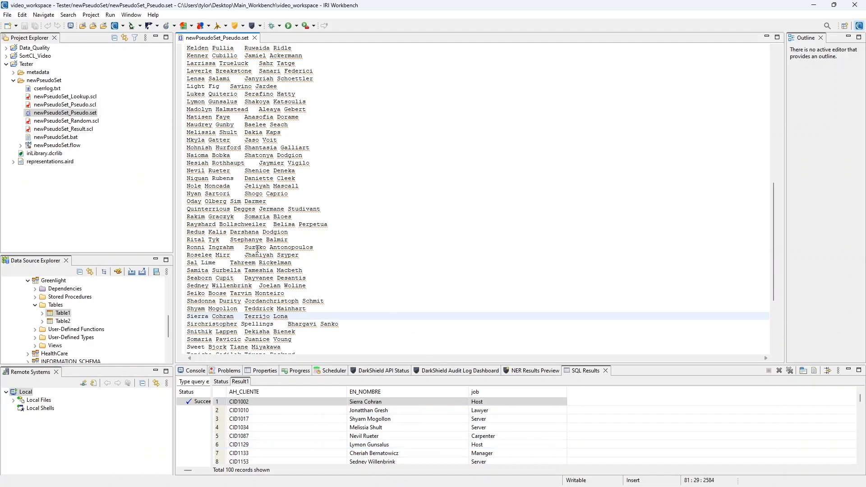
{"action": "left_click_drag", "start_coordinate": [244, 317], "coordinate": [291, 317]}
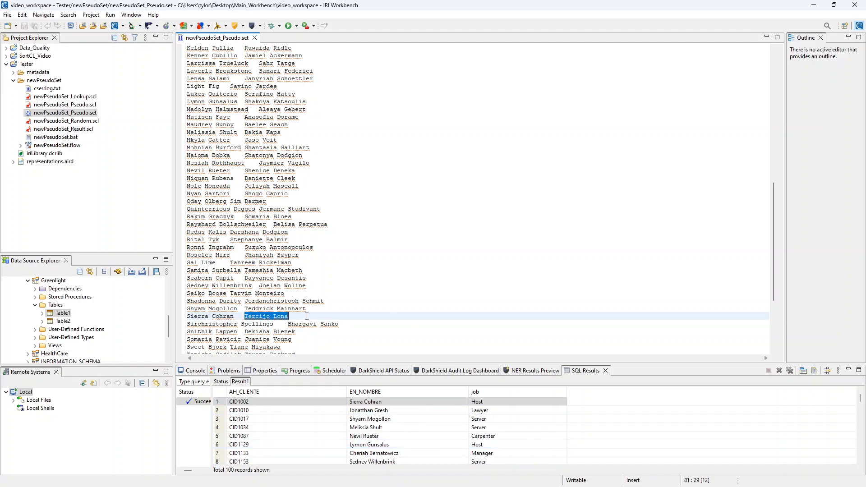
{"action": "left_click", "coordinate": [293, 317]}
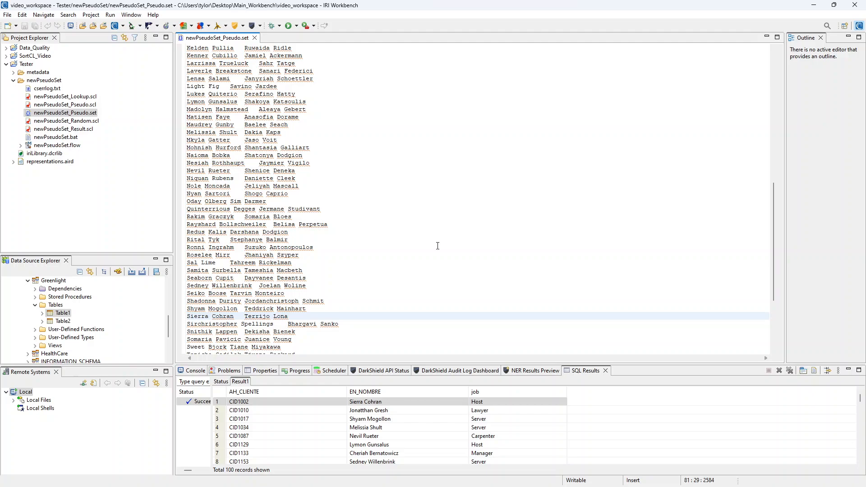